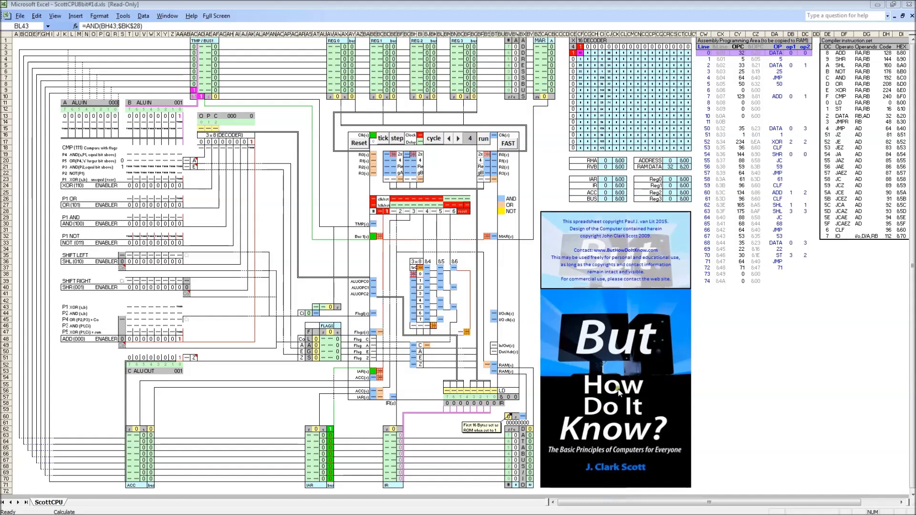
Step: Visit the book's website, Facebook page and spreadsheet-request page, then return to the CPU spreadsheet
{"action": "left_click", "coordinate": [613, 254]}
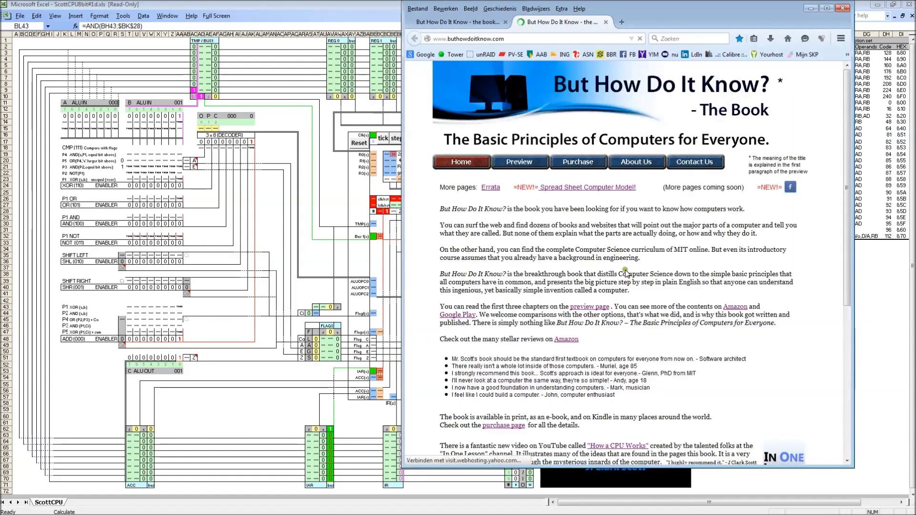
{"action": "left_click", "coordinate": [793, 191]}
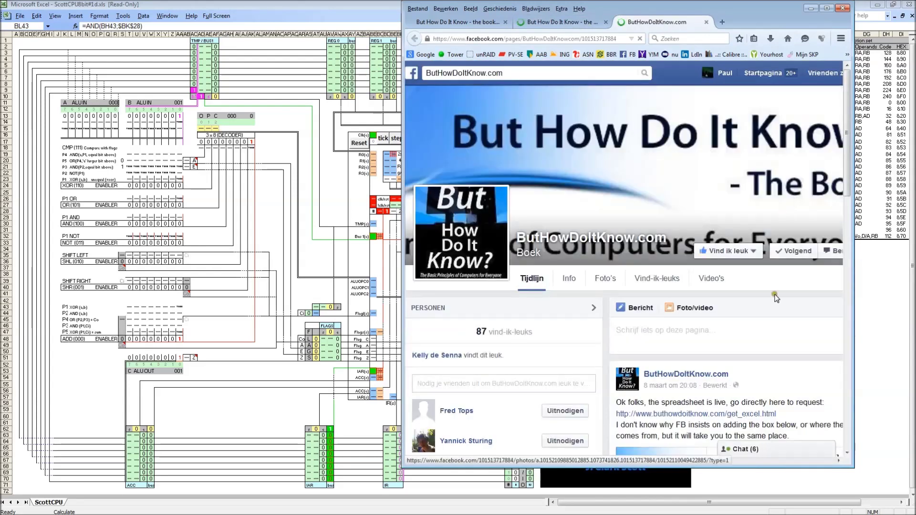
{"action": "left_click", "coordinate": [874, 328]}
{"action": "left_click", "coordinate": [613, 420]}
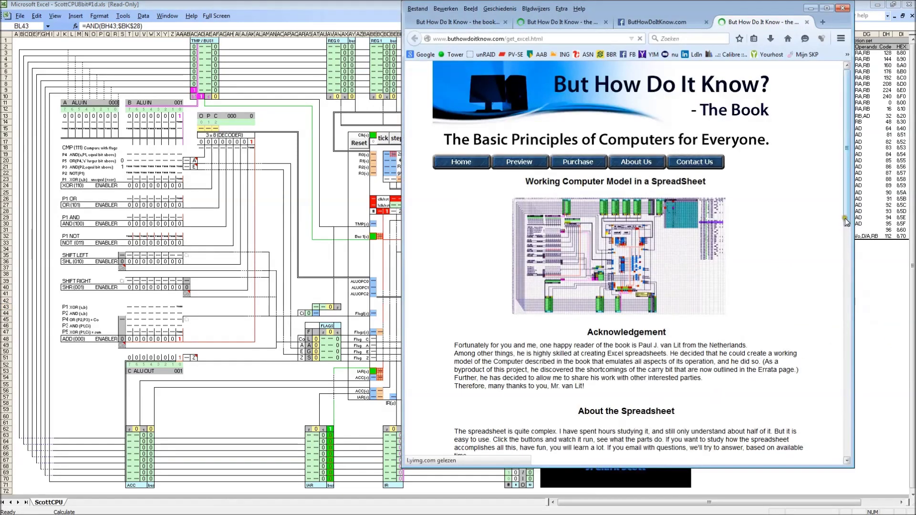
{"action": "left_click_drag", "start_coordinate": [849, 217], "coordinate": [850, 448]}
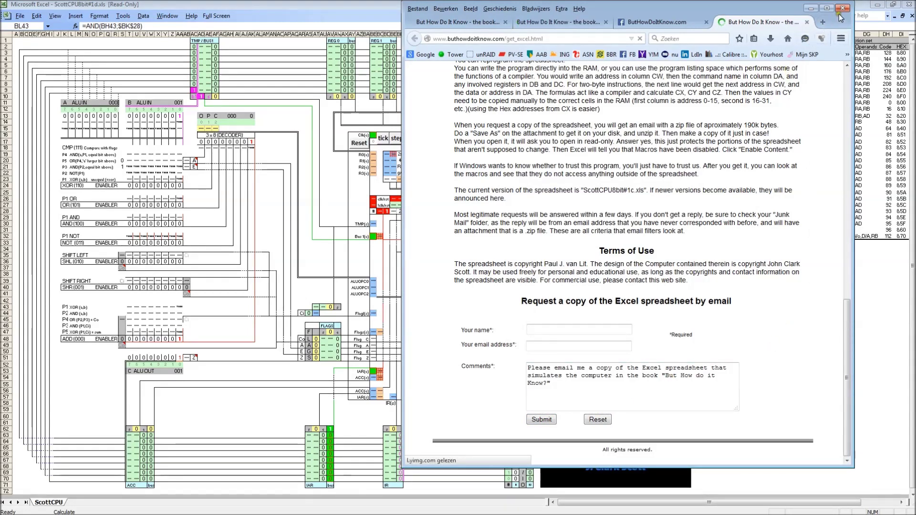
{"action": "left_click", "coordinate": [376, 2]}
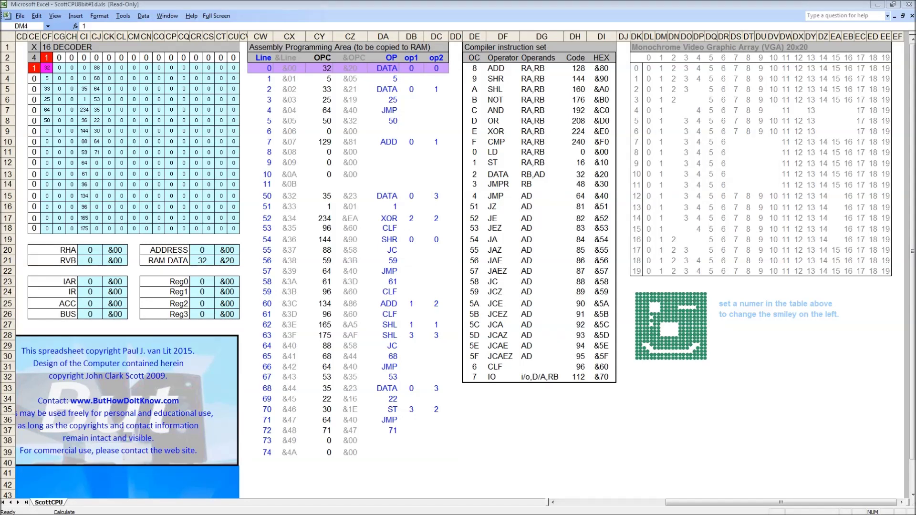
{"action": "left_click", "coordinate": [327, 70]}
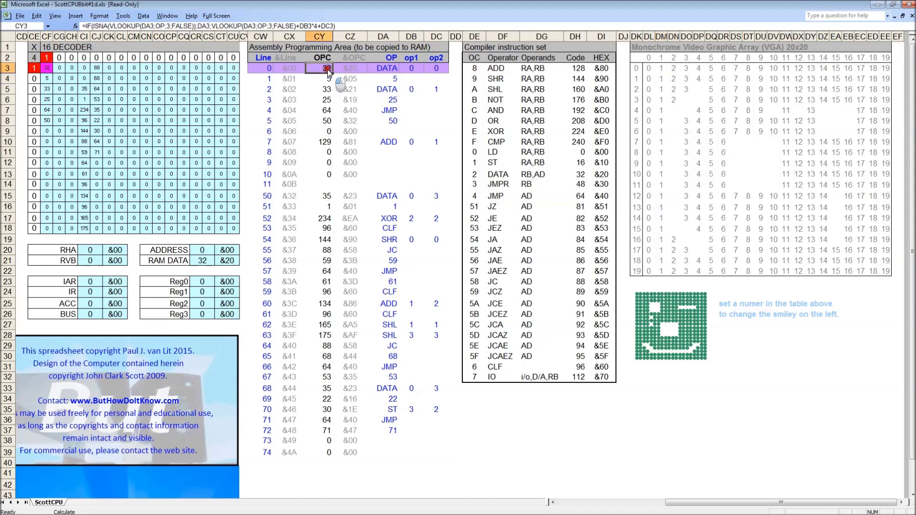
{"action": "left_click", "coordinate": [328, 143], "text": "shift"}
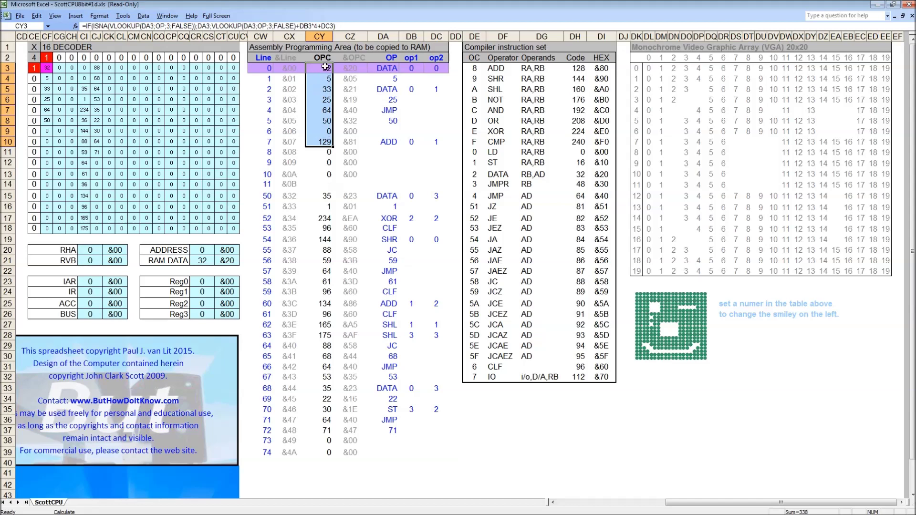
{"action": "left_click_drag", "start_coordinate": [325, 67], "coordinate": [332, 111]}
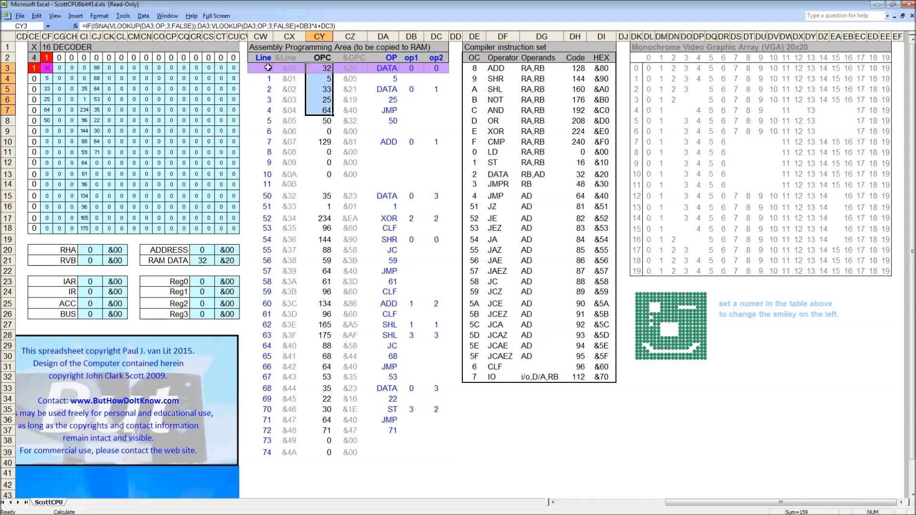
{"action": "left_click_drag", "start_coordinate": [268, 67], "coordinate": [270, 111]}
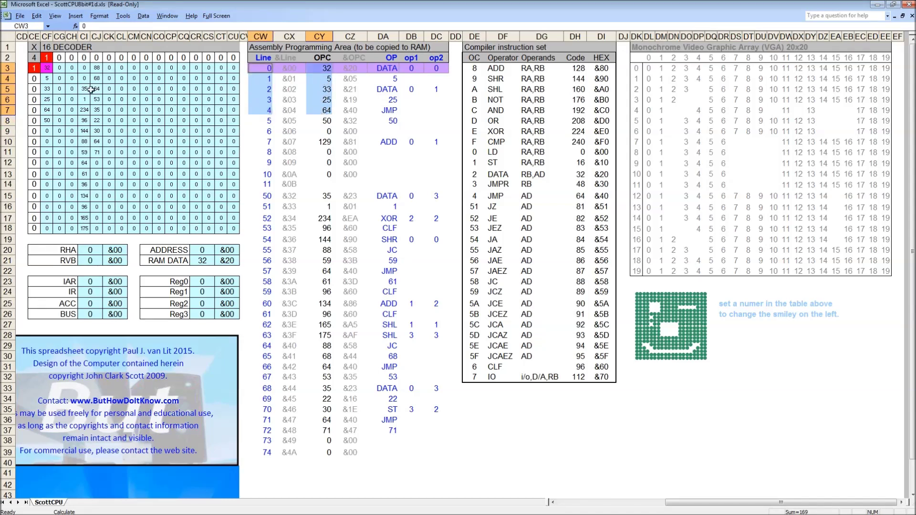
{"action": "left_click", "coordinate": [47, 78]}
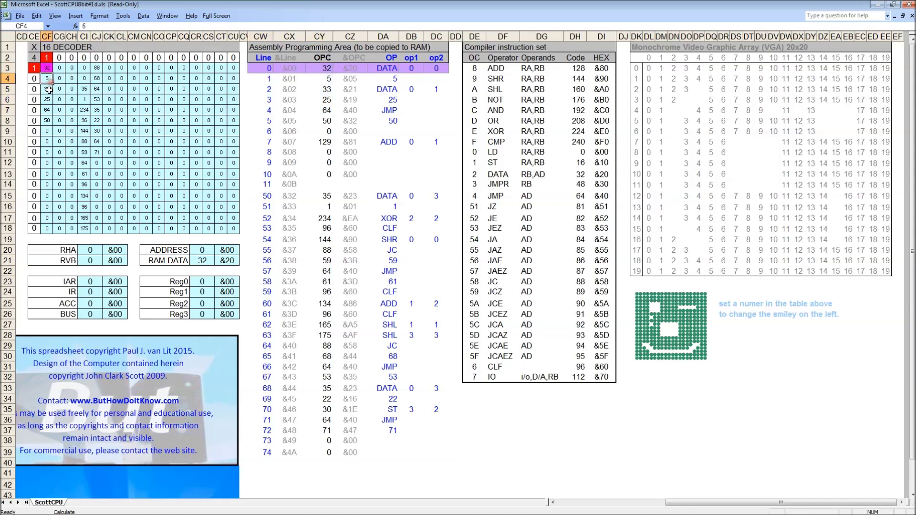
{"action": "left_click", "coordinate": [48, 90]}
{"action": "left_click", "coordinate": [49, 100]}
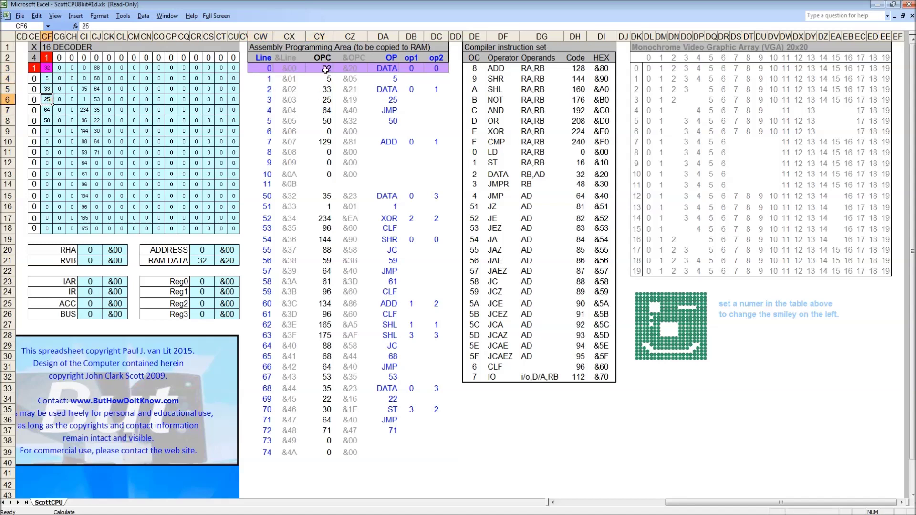
{"action": "left_click_drag", "start_coordinate": [326, 69], "coordinate": [330, 124]}
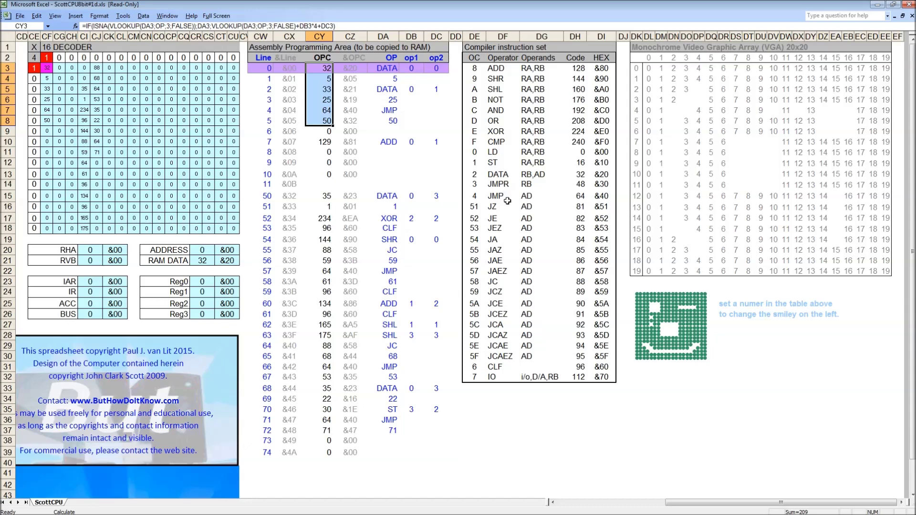
{"action": "left_click", "coordinate": [520, 319]}
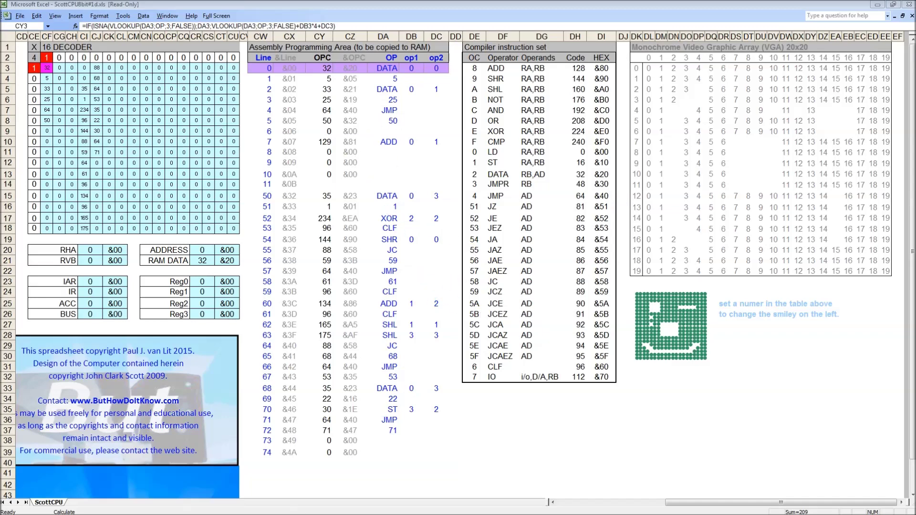
{"action": "left_click", "coordinate": [649, 260]}
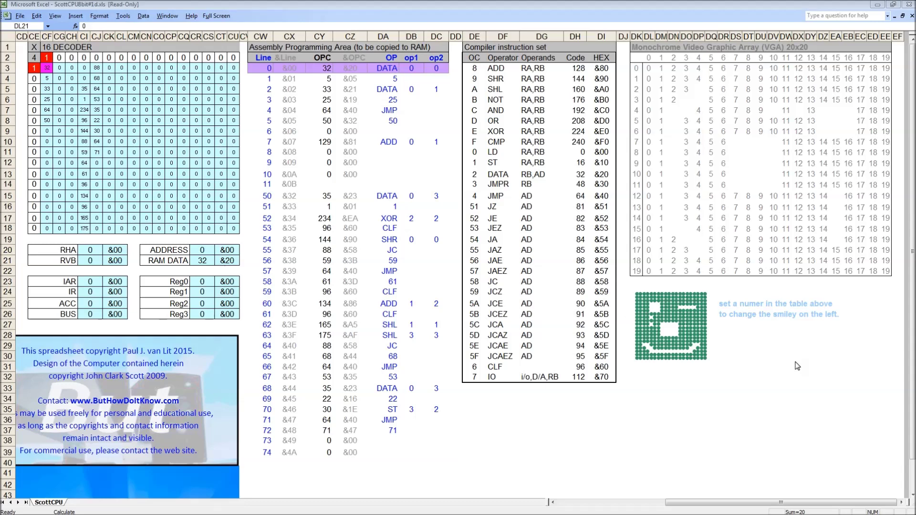
Step: Clear the values 0–4 in VGA rows 1 and 18 (DL4:DP4 and DL21:DP21)
{"action": "left_click", "coordinate": [751, 17]}
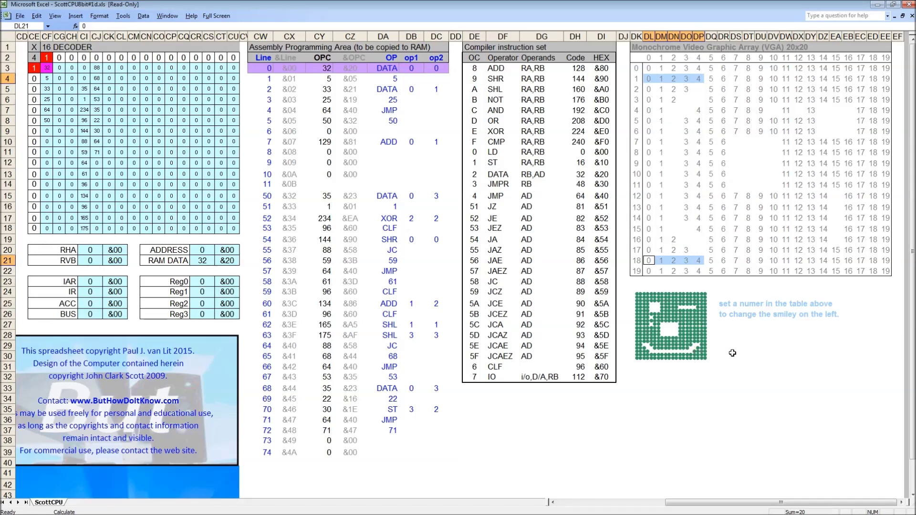
{"action": "key", "text": "Delete"}
Step: Zoom out until the whole ScottCPU sheet and book cover fit on screen
{"action": "scroll", "coordinate": [458, 267], "scroll_direction": "down", "scroll_amount": 3}
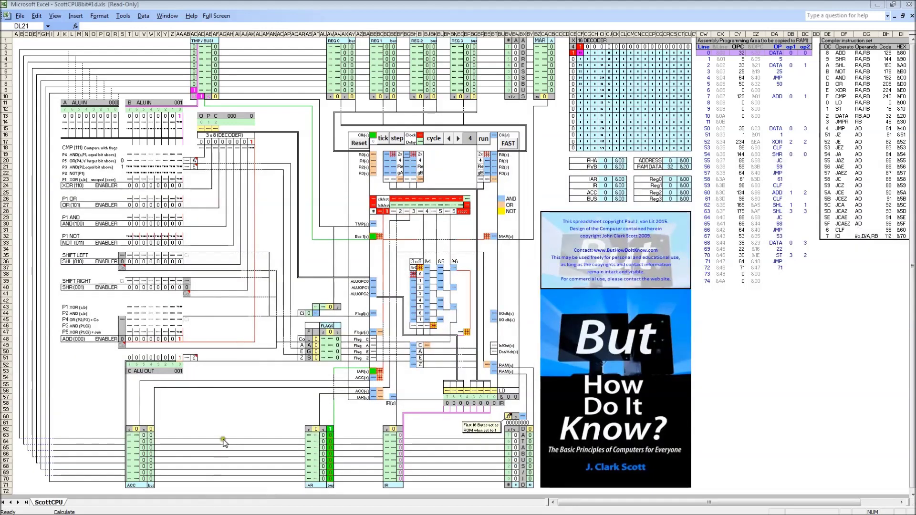
Step: Zoom in on the clock control panel and select clock speed 4
{"action": "scroll", "coordinate": [226, 409], "scroll_direction": "up", "scroll_amount": 5}
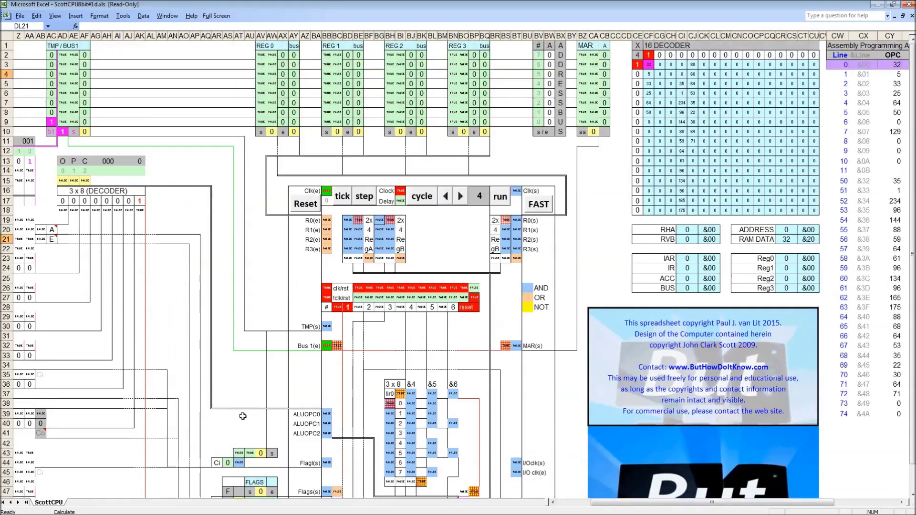
{"action": "mouse_move", "coordinate": [662, 504]}
{"action": "left_mouse_down"}
{"action": "mouse_move", "coordinate": [685, 505]}
{"action": "mouse_move", "coordinate": [675, 509]}
{"action": "left_mouse_up"}
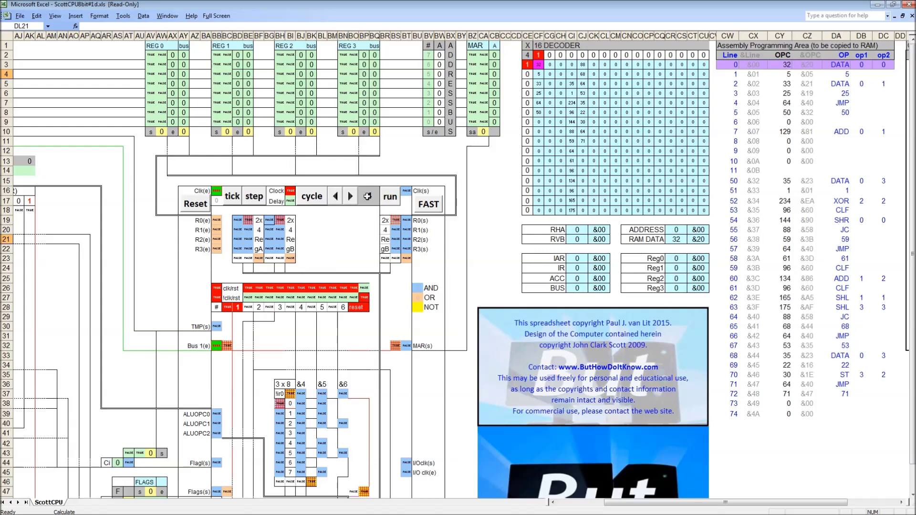
{"action": "left_click", "coordinate": [370, 197]}
Step: Advance the CPU clock five single steps until the instruction register loads 32
{"action": "left_click", "coordinate": [232, 197]}
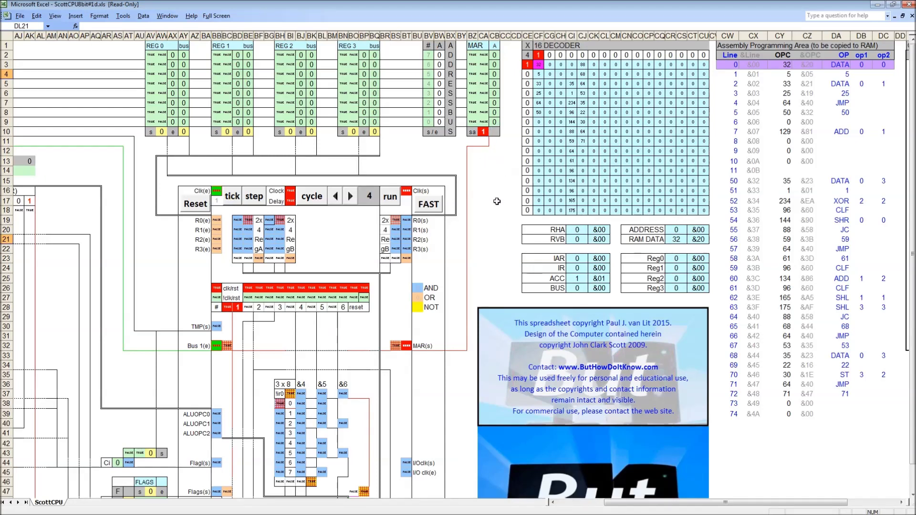
{"action": "left_click", "coordinate": [233, 200]}
{"action": "left_click", "coordinate": [233, 200]}
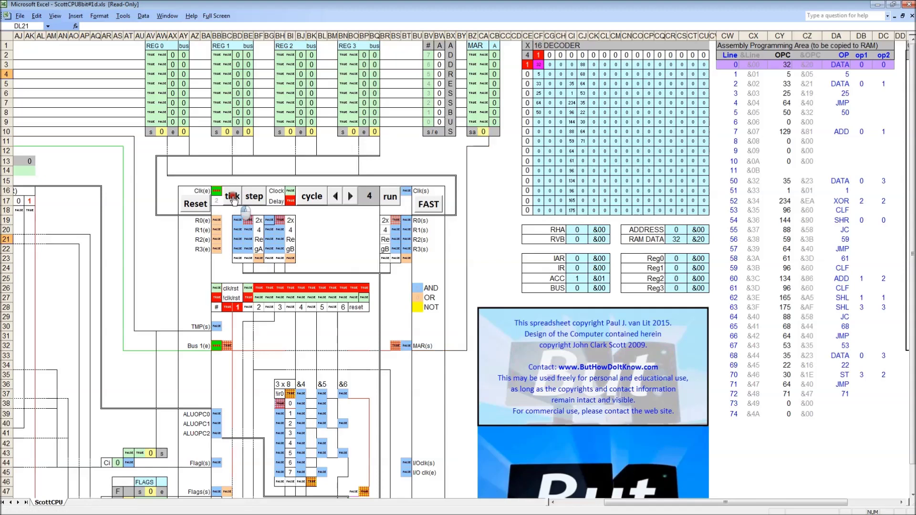
{"action": "left_click", "coordinate": [233, 199]}
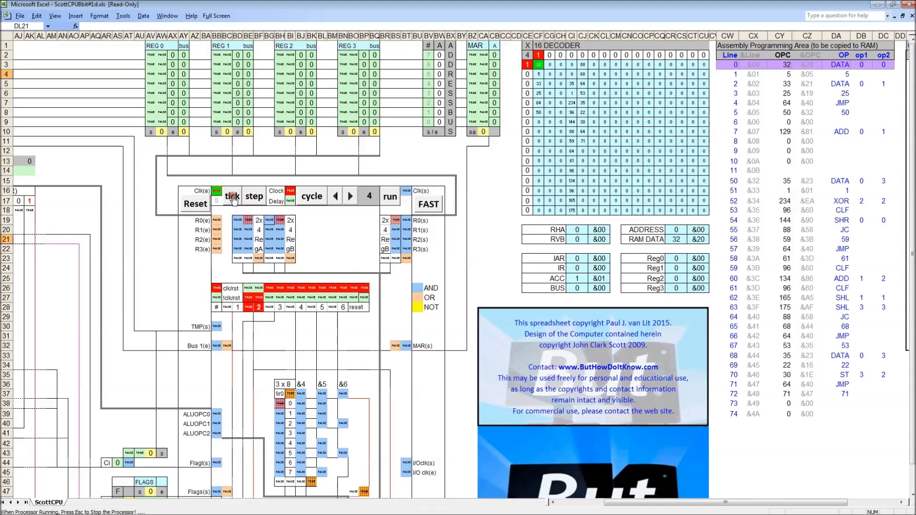
{"action": "left_click", "coordinate": [233, 200]}
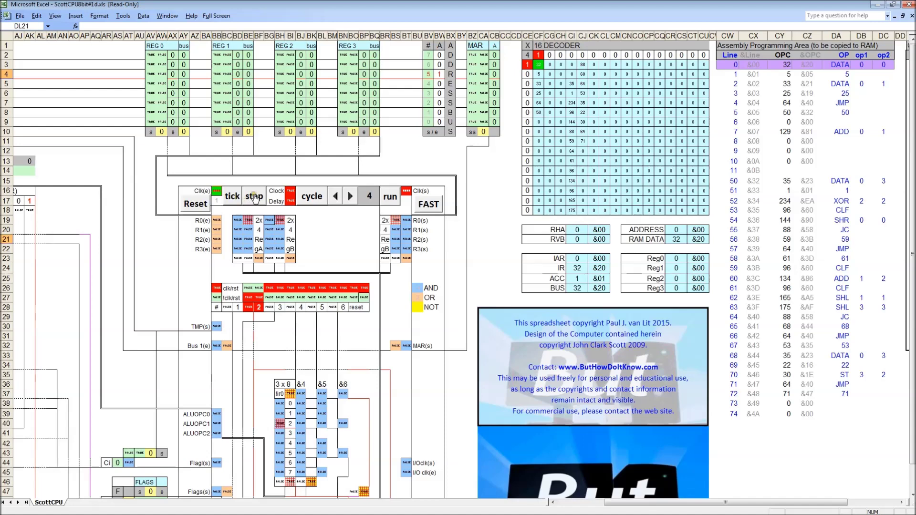
Step: Advance two more clock steps, inspect the flags and registers, then run a full instruction cycle
{"action": "left_click", "coordinate": [254, 198]}
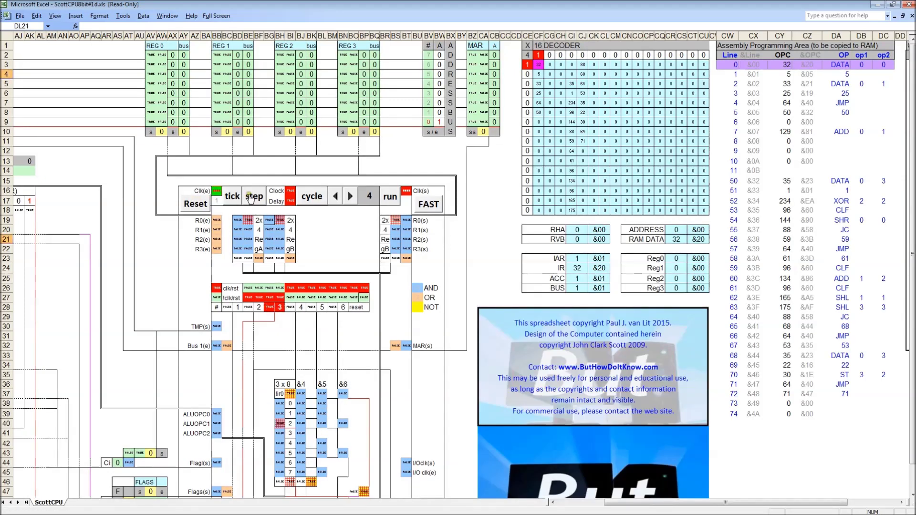
{"action": "left_click", "coordinate": [251, 199]}
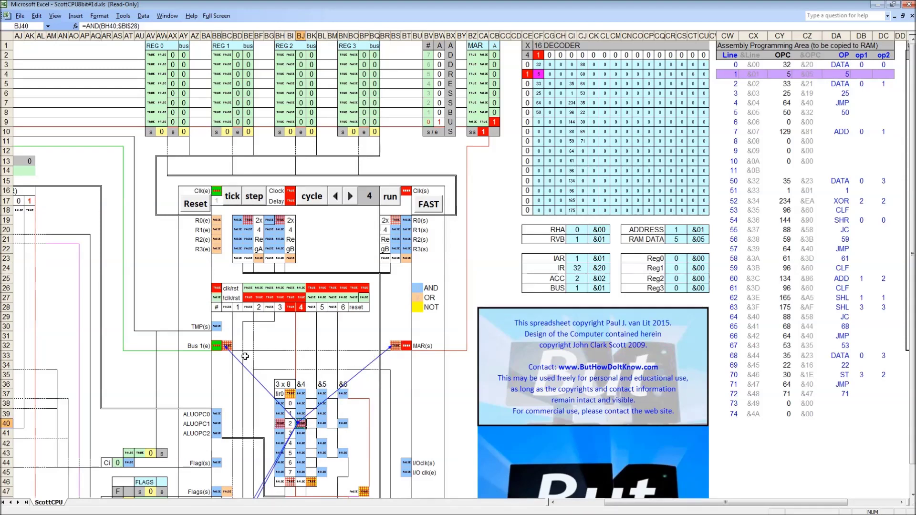
{"action": "scroll", "coordinate": [391, 422], "scroll_direction": "down", "scroll_amount": 4}
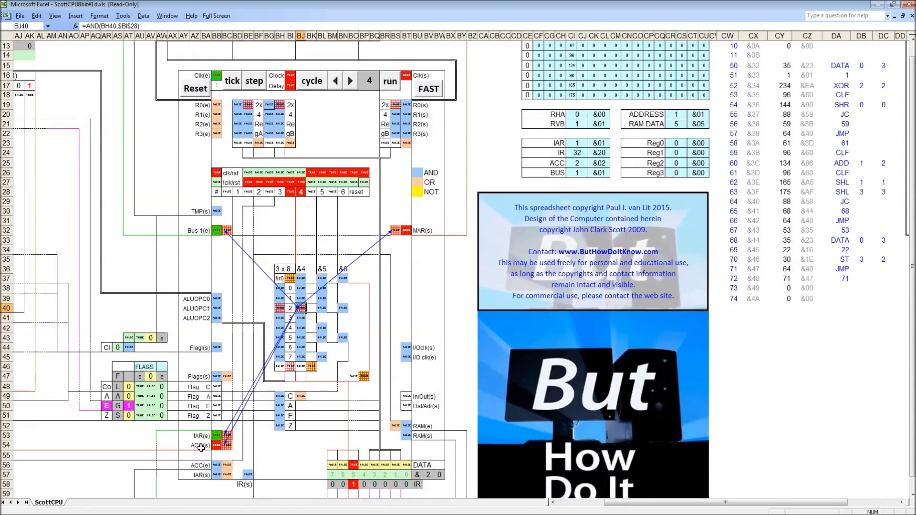
{"action": "scroll", "coordinate": [223, 448], "scroll_direction": "up", "scroll_amount": 4}
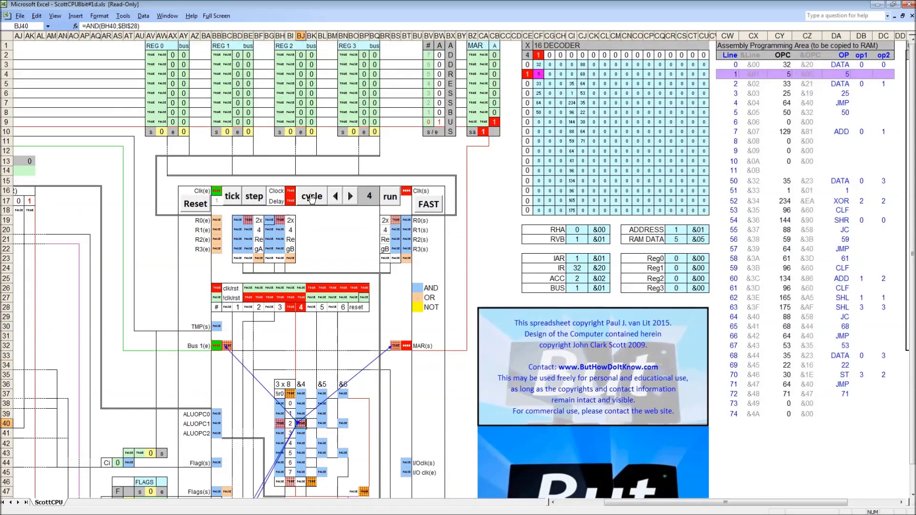
{"action": "left_click", "coordinate": [311, 197]}
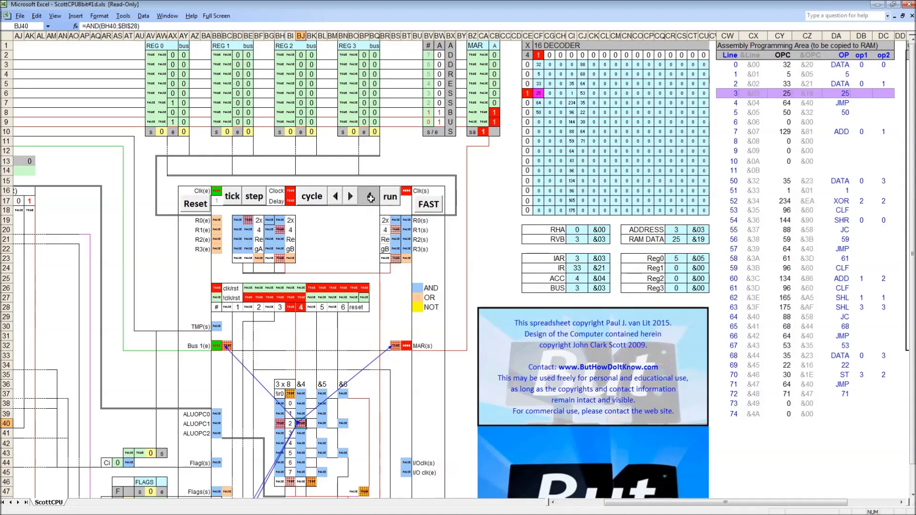
Step: Check the TimeInt clock delay of 4, then run the program at full speed
{"action": "left_click", "coordinate": [370, 197]}
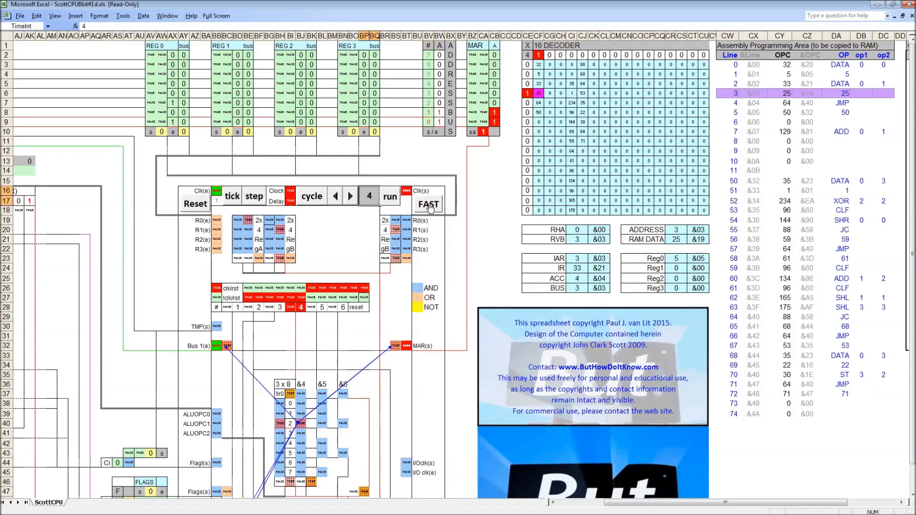
{"action": "left_click", "coordinate": [429, 204]}
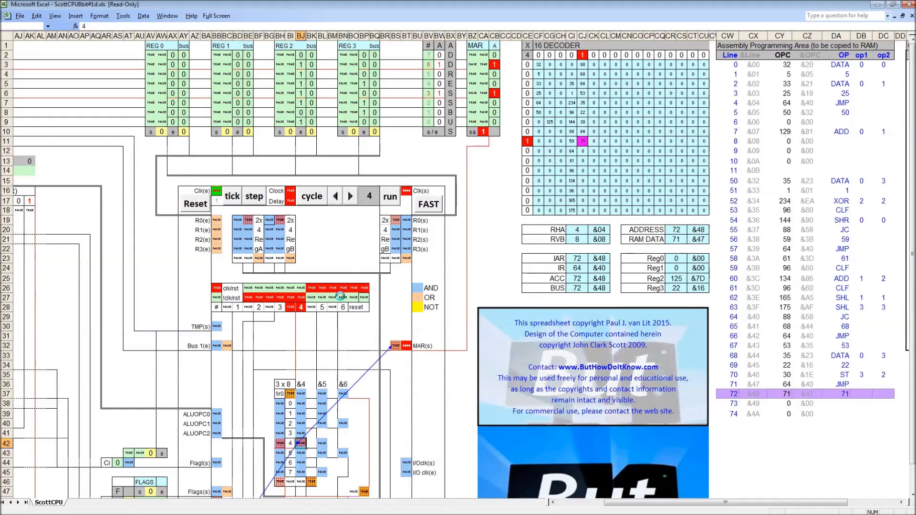
Step: Interrupt and end the running macro, then inspect cell CG9 holding the product 125
{"action": "key", "text": "Escape"}
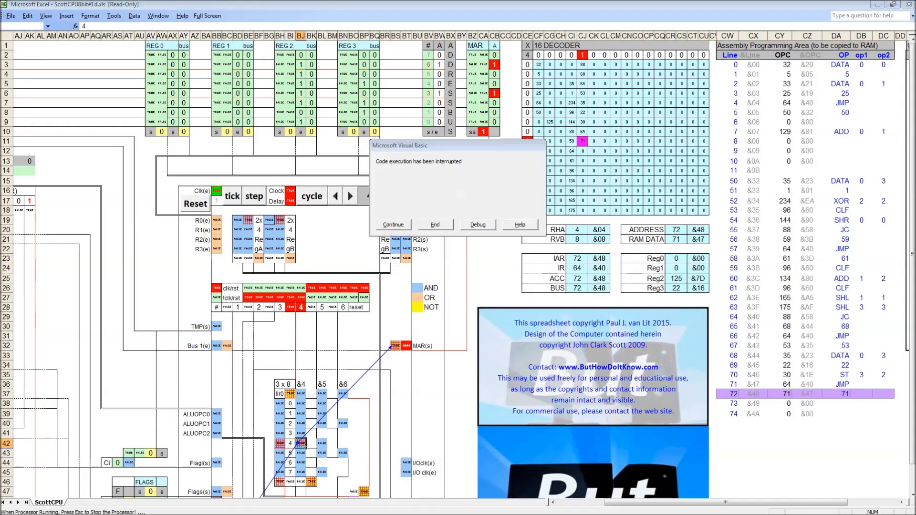
{"action": "left_click", "coordinate": [435, 226]}
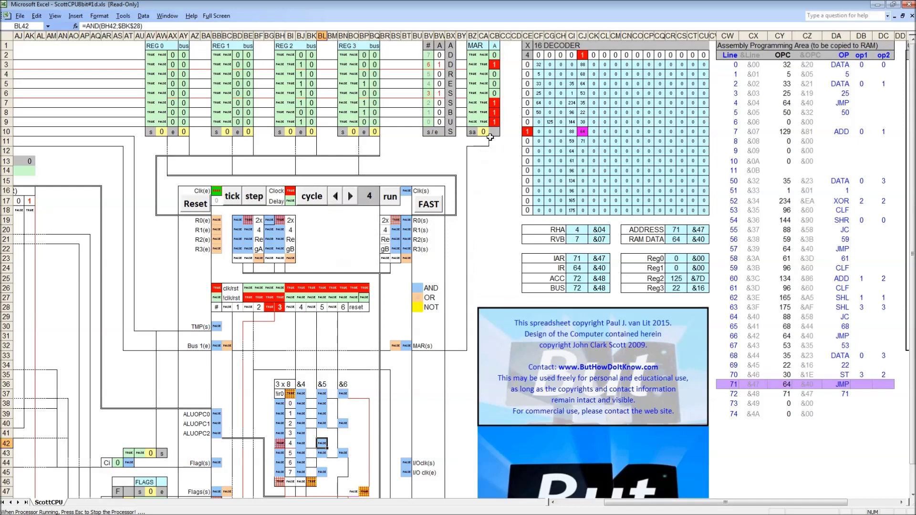
{"action": "left_click", "coordinate": [550, 123]}
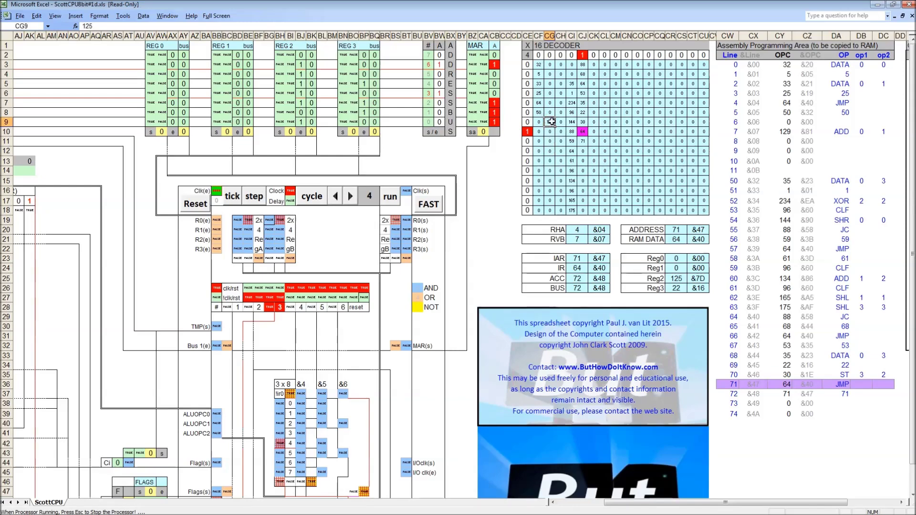
Step: Zoom in and scroll right to the 16-decoder memory grid and assembly listing
{"action": "scroll", "coordinate": [549, 128], "scroll_direction": "up", "scroll_amount": 2}
{"action": "scroll", "coordinate": [552, 121], "scroll_direction": "up", "scroll_amount": 2}
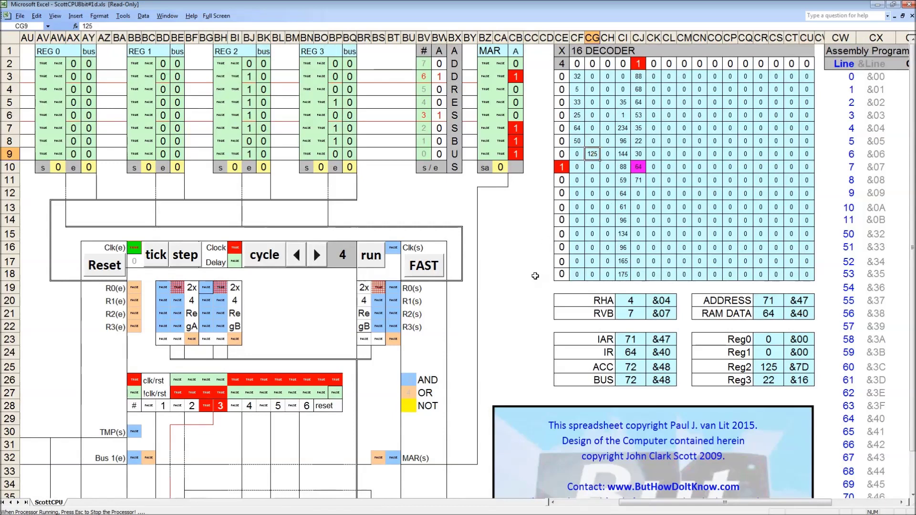
{"action": "mouse_move", "coordinate": [758, 502]}
{"action": "left_mouse_down"}
{"action": "mouse_move", "coordinate": [789, 503]}
{"action": "mouse_move", "coordinate": [771, 504]}
{"action": "left_mouse_up"}
Step: Change the stored value in cell CF6 from 25 to 50
{"action": "left_click", "coordinate": [413, 116]}
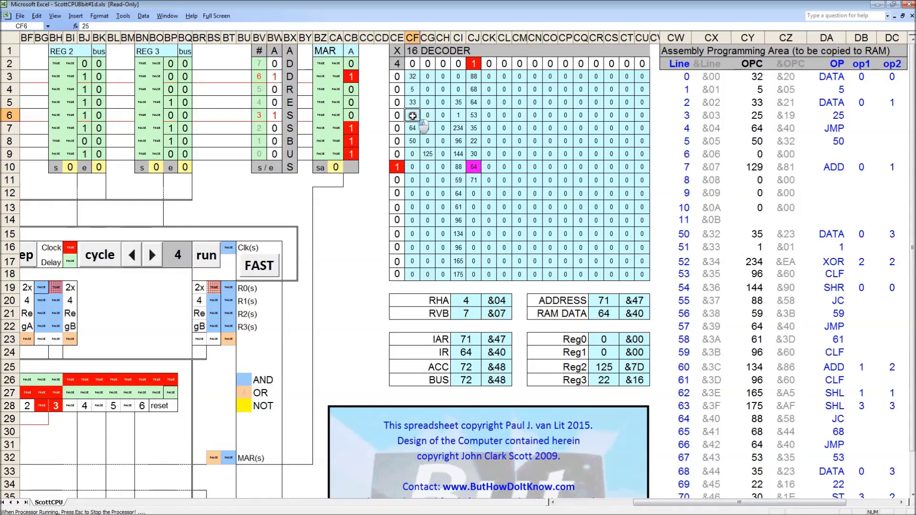
{"action": "type", "text": "50"}
{"action": "key", "text": "Return"}
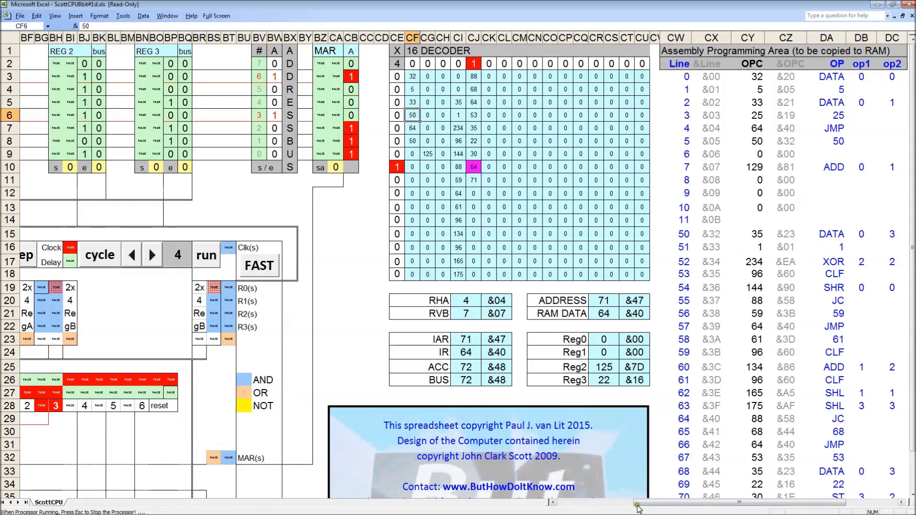
Step: Reset the simulated CPU to its start and run the modified program at full speed
{"action": "left_click_drag", "start_coordinate": [651, 508], "coordinate": [631, 508]}
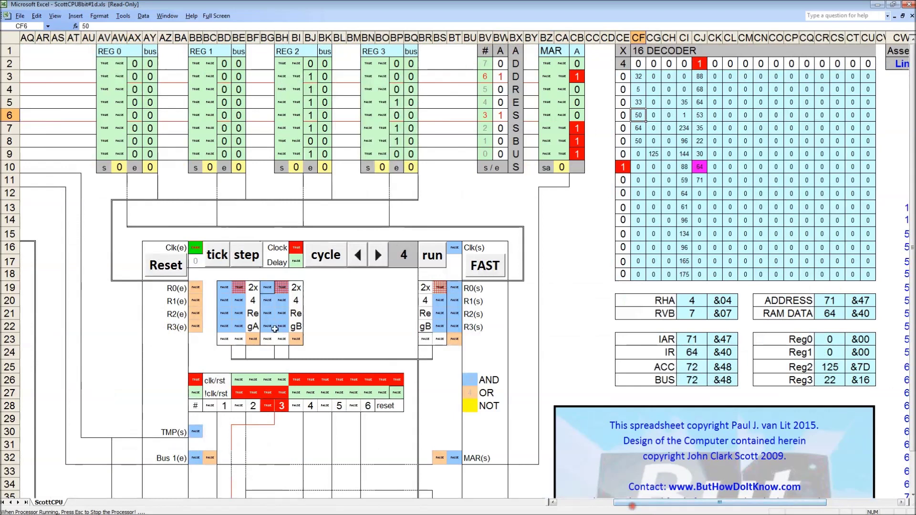
{"action": "left_click", "coordinate": [166, 265]}
{"action": "left_click", "coordinate": [440, 298]}
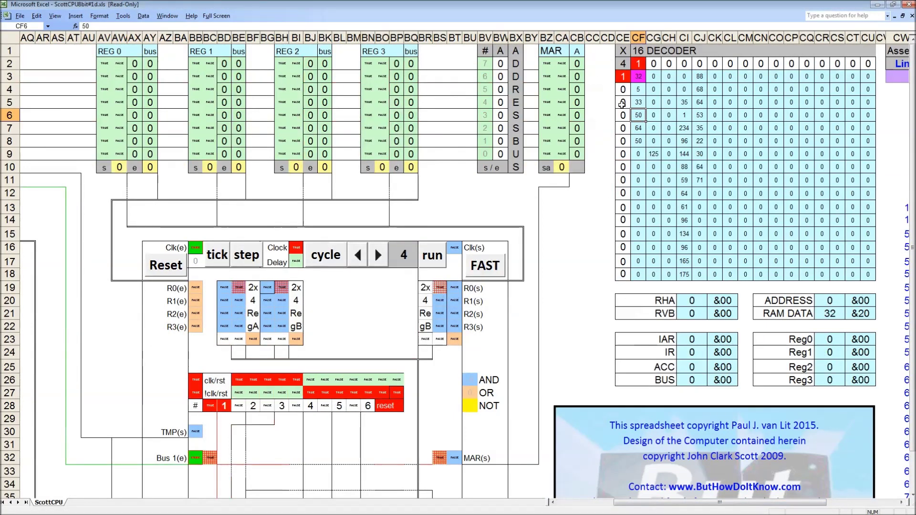
{"action": "left_click", "coordinate": [486, 267]}
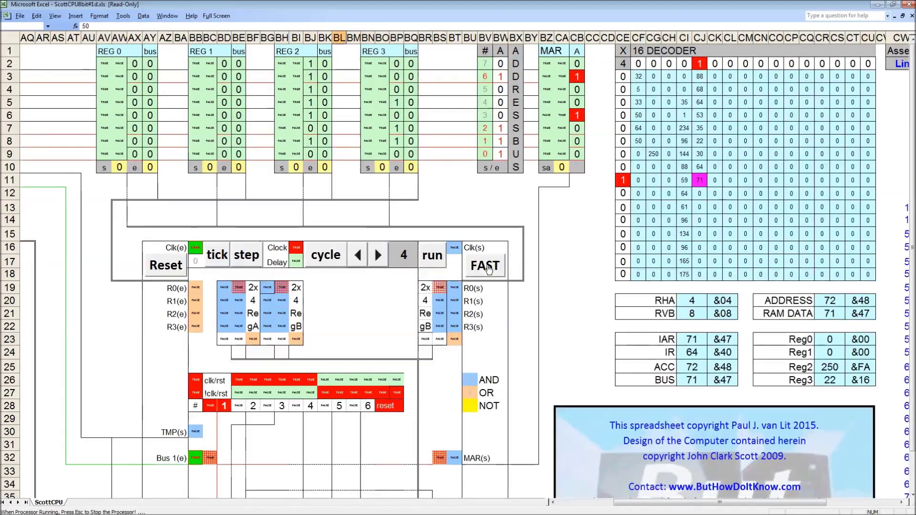
Step: Interrupt the full-speed run once Reg2 shows 250
{"action": "key", "text": "Escape"}
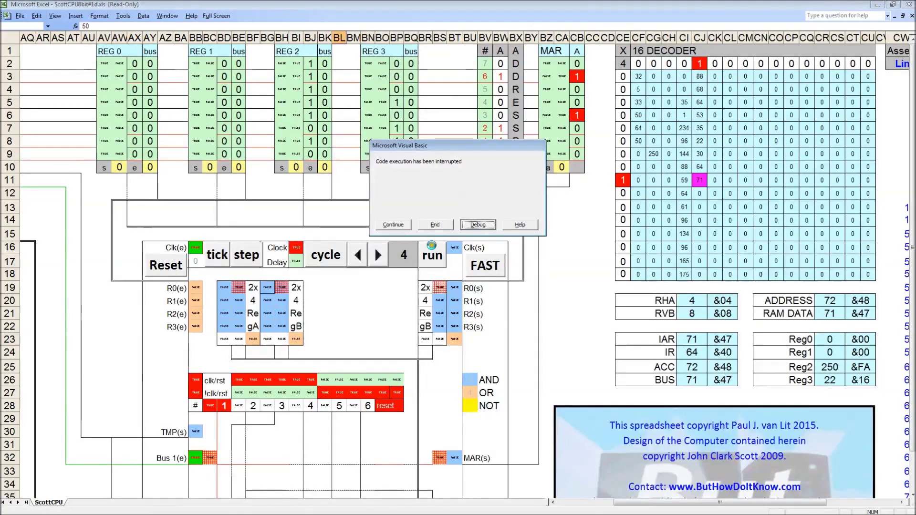
Step: End the interrupted macro and check that RAM cell CG9 holds the product 250
{"action": "left_click", "coordinate": [436, 224]}
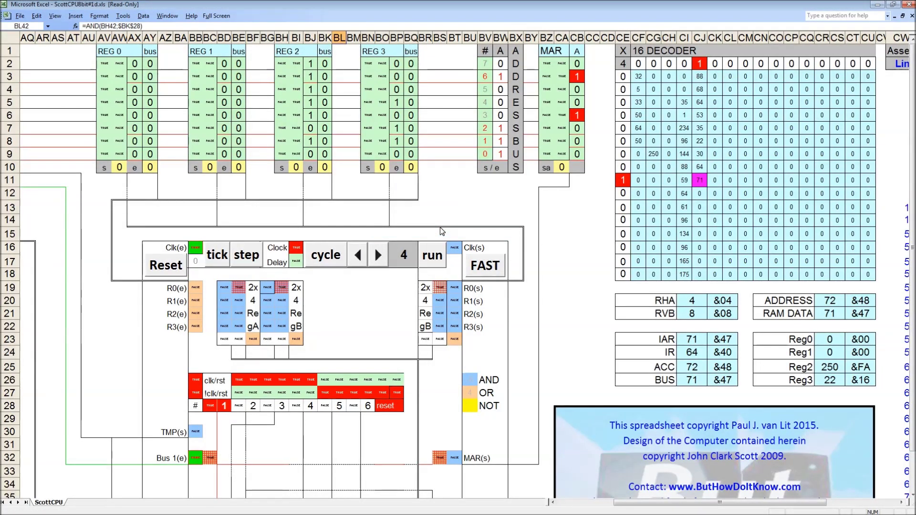
{"action": "left_click", "coordinate": [653, 154]}
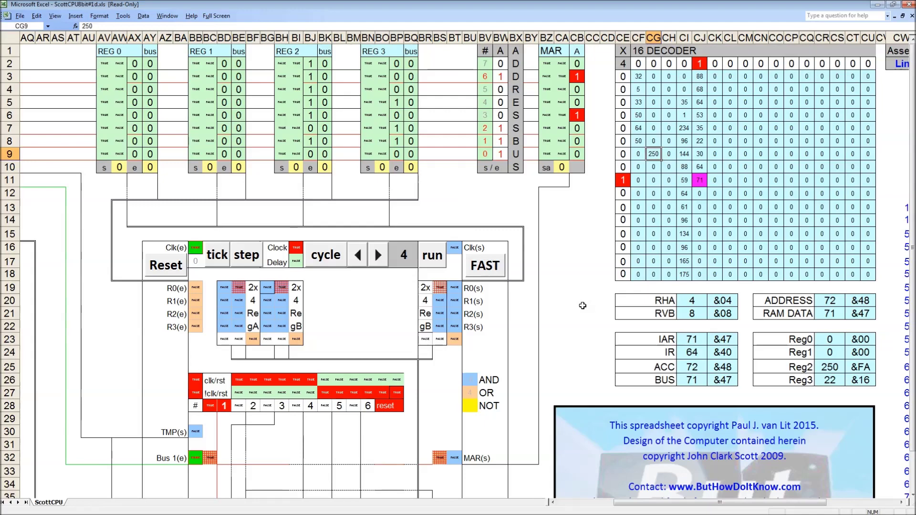
{"action": "scroll", "coordinate": [583, 306], "scroll_direction": "down", "scroll_amount": 1}
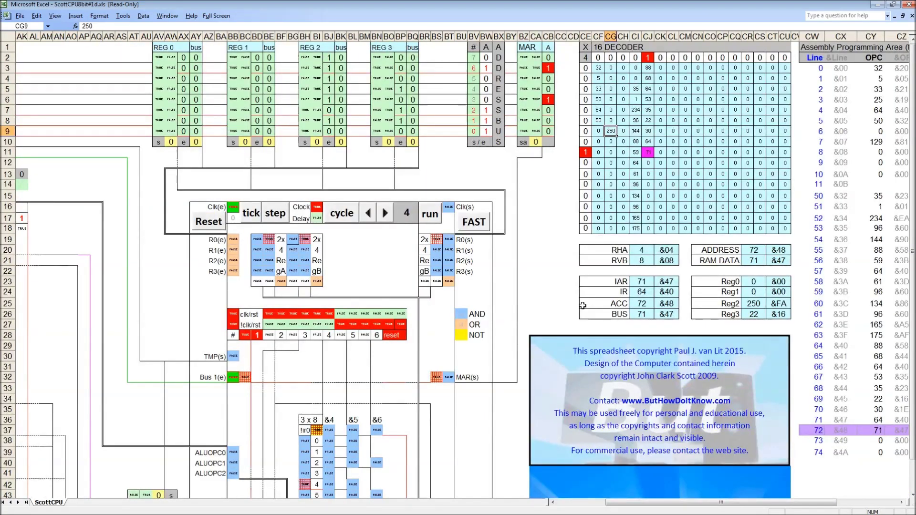
{"action": "scroll", "coordinate": [583, 305], "scroll_direction": "down", "scroll_amount": 1}
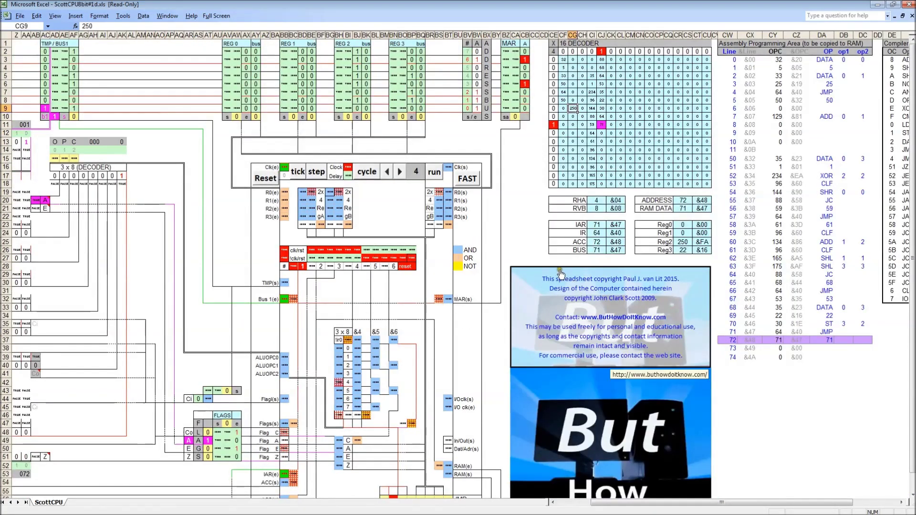
{"action": "scroll", "coordinate": [400, 489], "scroll_direction": "up", "scroll_amount": 2}
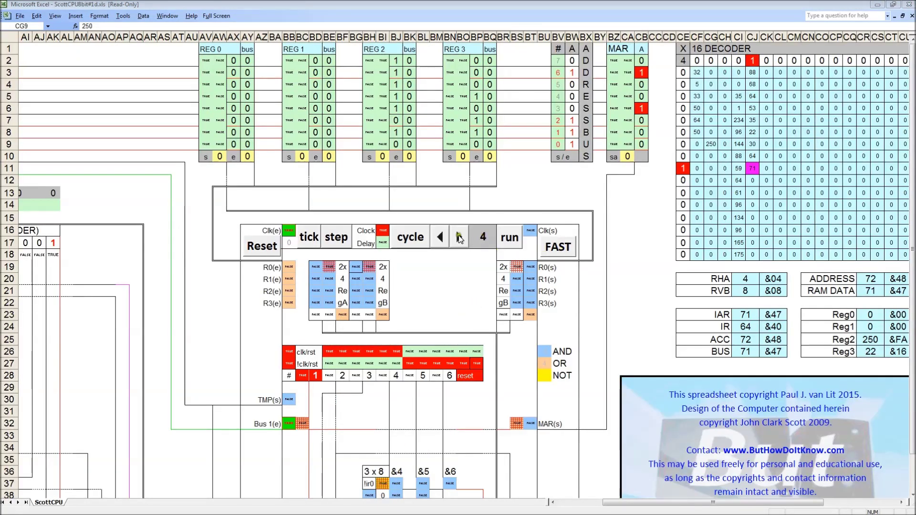
Step: Step the cycle counter down to 1, then back up through 4 to 8
{"action": "left_click", "coordinate": [459, 238]}
{"action": "left_click", "coordinate": [445, 236]}
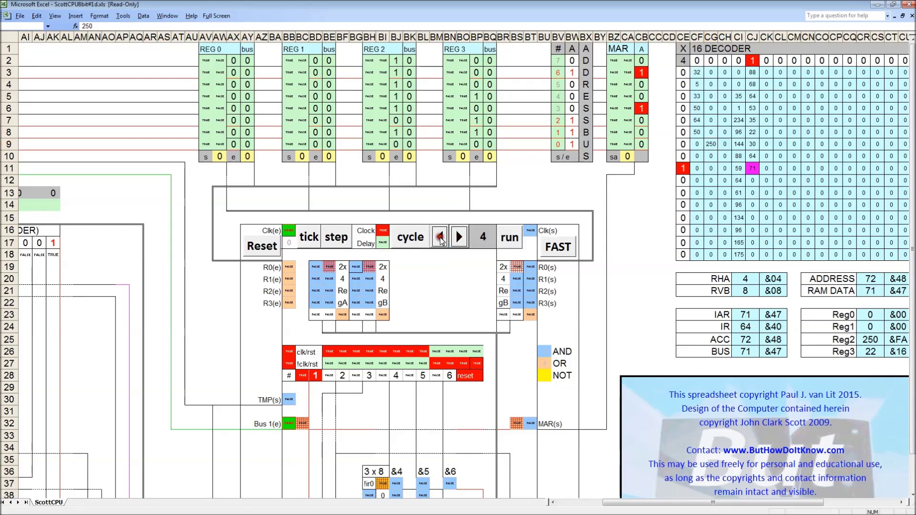
{"action": "left_click", "coordinate": [444, 238]}
{"action": "left_click", "coordinate": [443, 239]}
{"action": "left_click", "coordinate": [442, 241]}
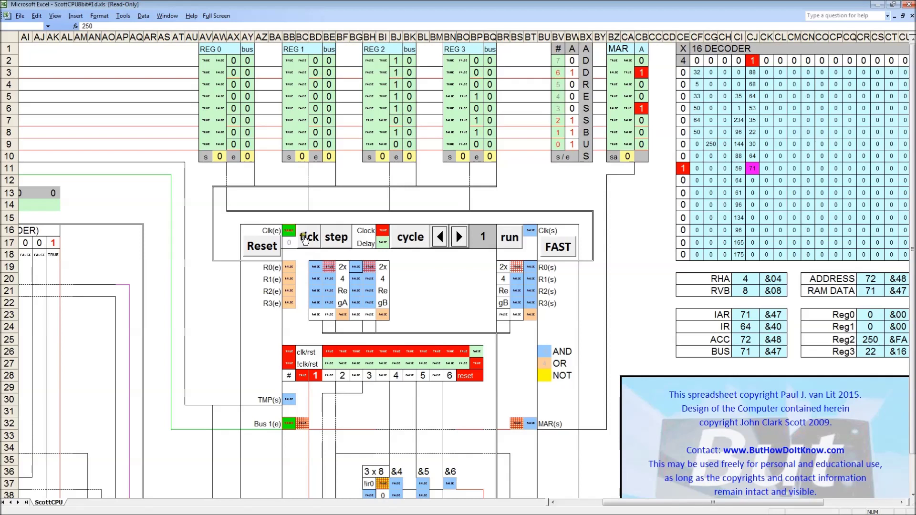
{"action": "left_click", "coordinate": [459, 237]}
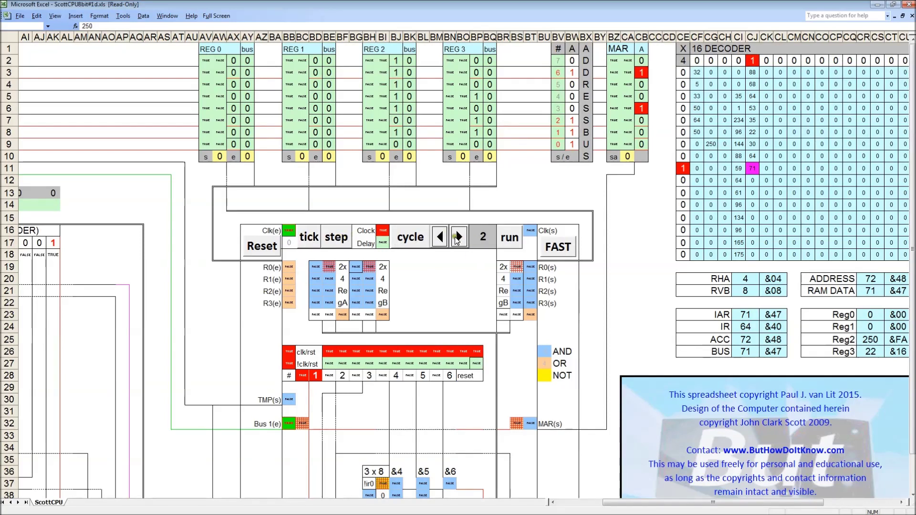
{"action": "left_click", "coordinate": [460, 237]}
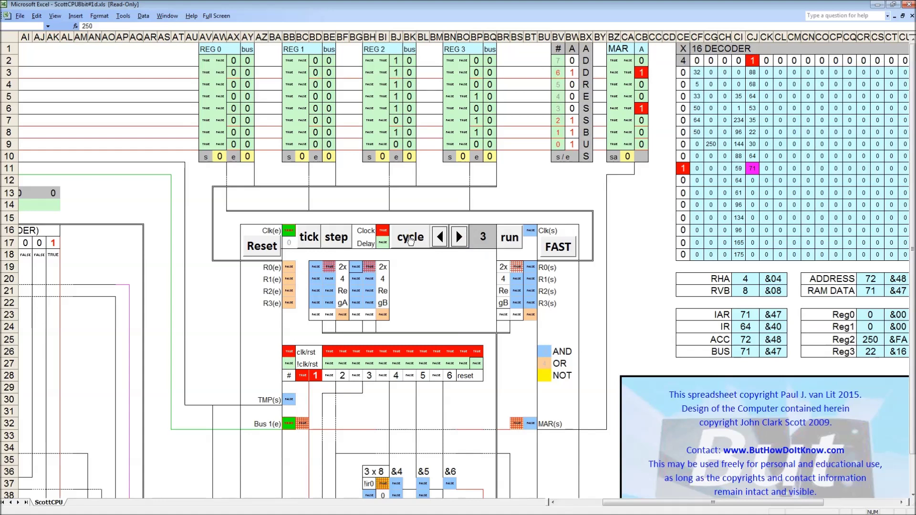
{"action": "left_click", "coordinate": [461, 239]}
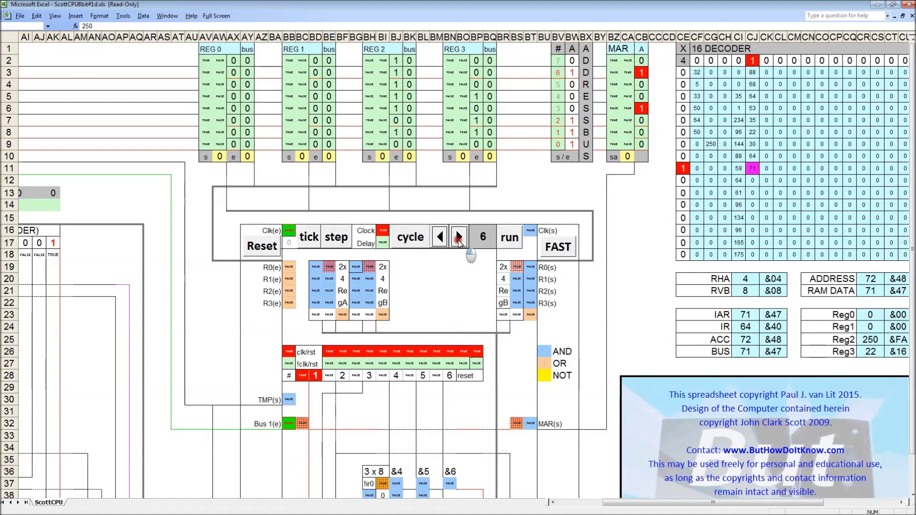
{"action": "left_click", "coordinate": [458, 238]}
{"action": "left_click", "coordinate": [459, 237]}
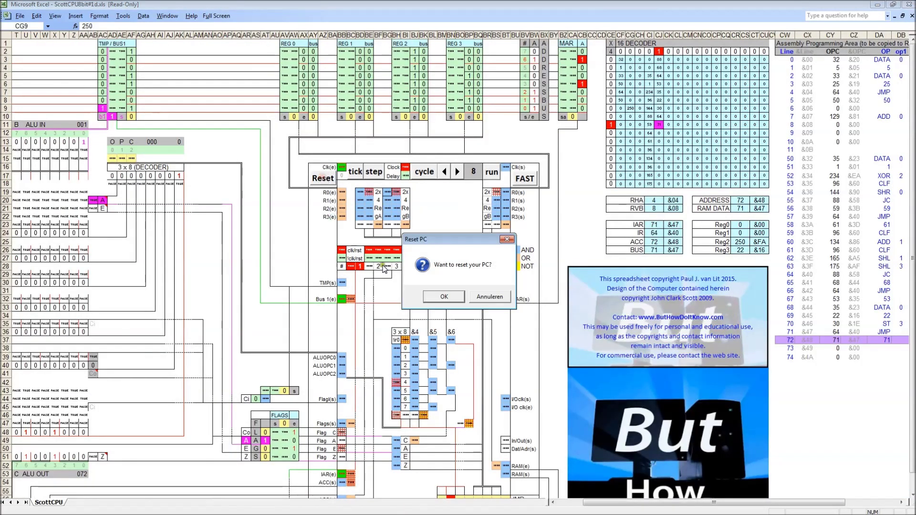
Step: Confirm the PC reset so all registers read 0, and zoom the sheet to 75%
{"action": "left_click", "coordinate": [455, 296]}
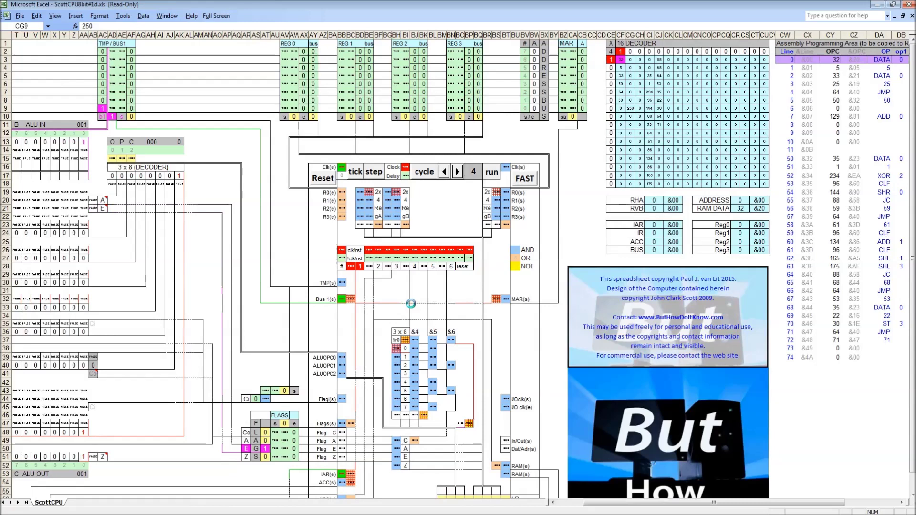
{"action": "scroll", "coordinate": [264, 322], "scroll_direction": "down", "scroll_amount": 2}
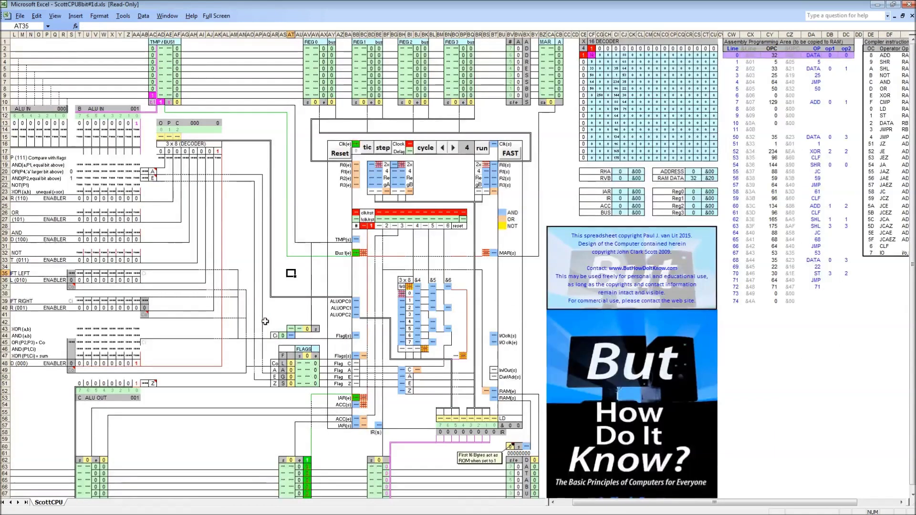
{"action": "left_click", "coordinate": [55, 15]}
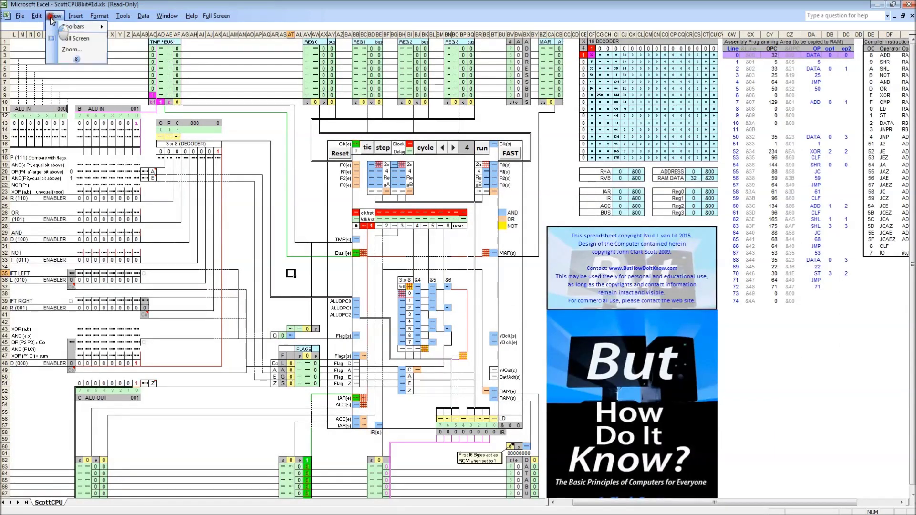
{"action": "left_click", "coordinate": [68, 50]}
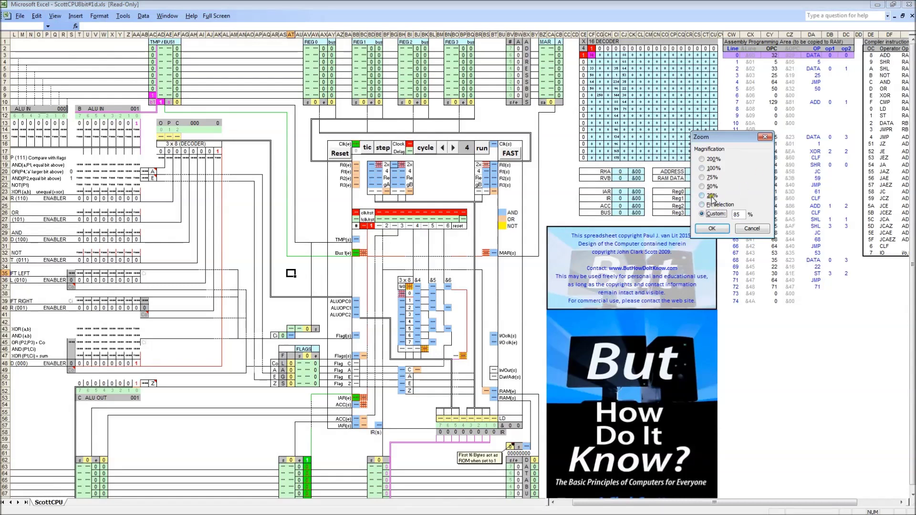
{"action": "left_click", "coordinate": [701, 177]}
{"action": "left_click", "coordinate": [711, 229]}
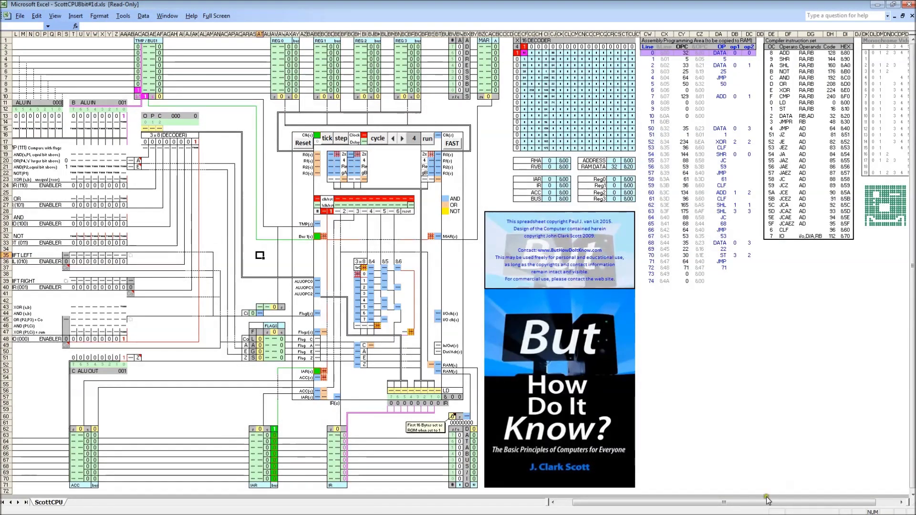
Step: Lower the cycle count from 4 to 2 and run the multiplication program
{"action": "left_click_drag", "start_coordinate": [766, 499], "coordinate": [751, 500]}
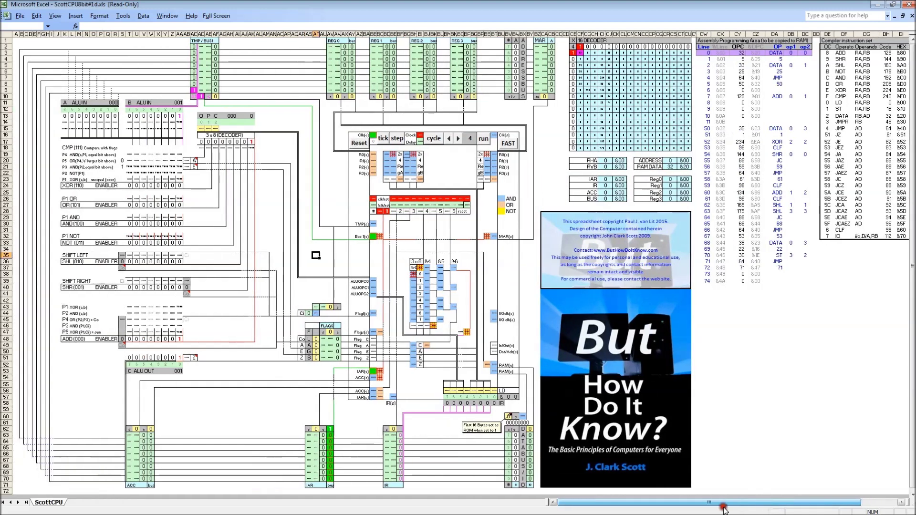
{"action": "left_click", "coordinate": [448, 138]}
{"action": "left_click", "coordinate": [448, 139]}
{"action": "left_click", "coordinate": [484, 141]}
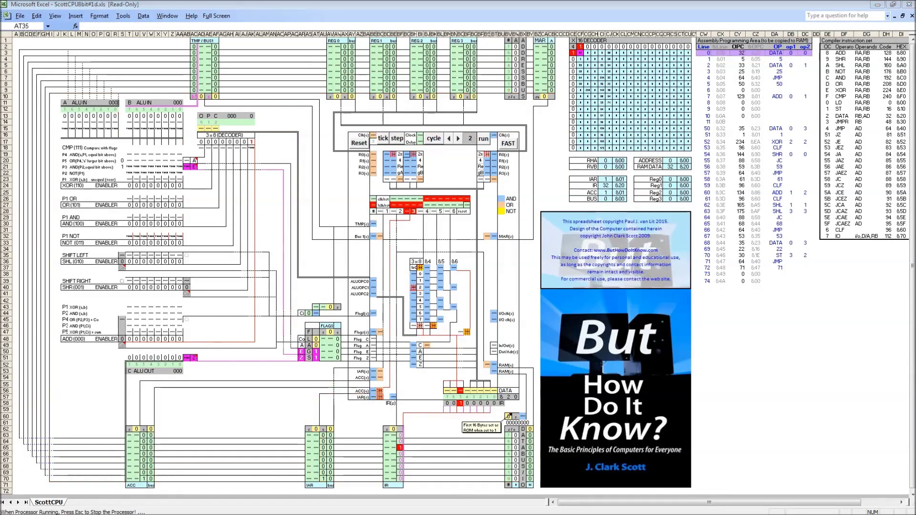
{"action": "left_click", "coordinate": [445, 168]}
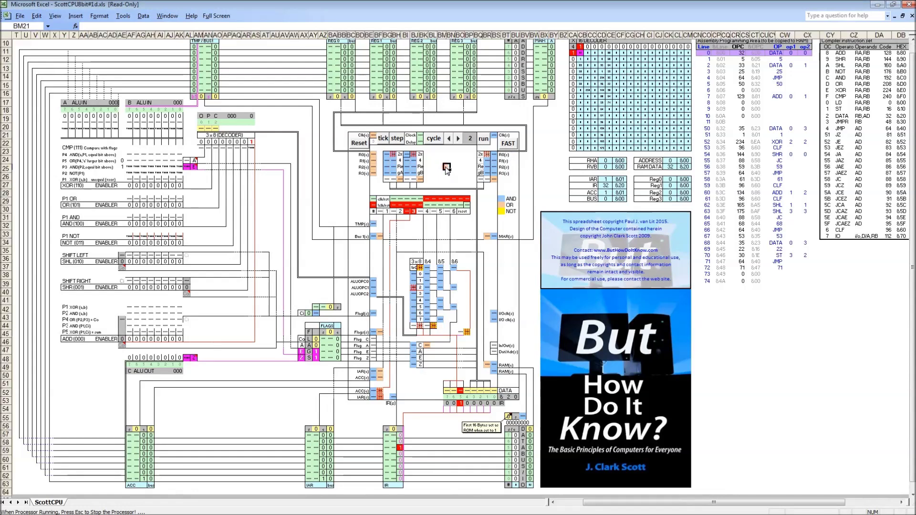
Step: Check the TStep cell, then the Clock (=MOD(TStep;4)<2) and Delay (=MOD(TStep+1;4)>1) formulas
{"action": "scroll", "coordinate": [445, 167], "scroll_direction": "up", "scroll_amount": 2}
{"action": "scroll", "coordinate": [445, 167], "scroll_direction": "up", "scroll_amount": 3}
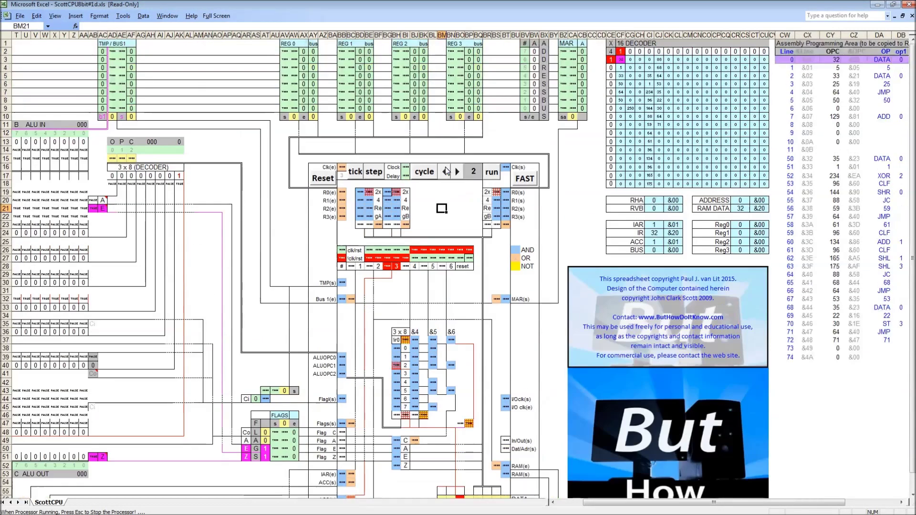
{"action": "left_click", "coordinate": [342, 176]}
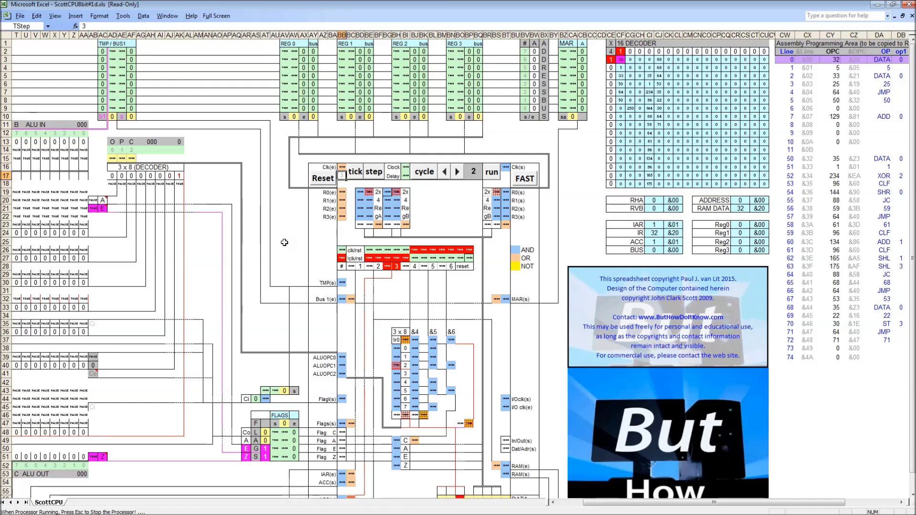
{"action": "left_click", "coordinate": [406, 170]}
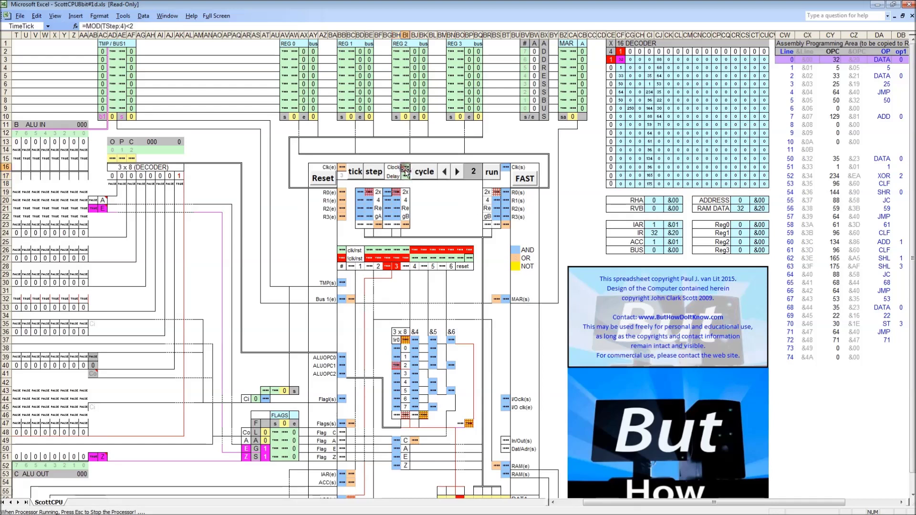
{"action": "left_click", "coordinate": [405, 176]}
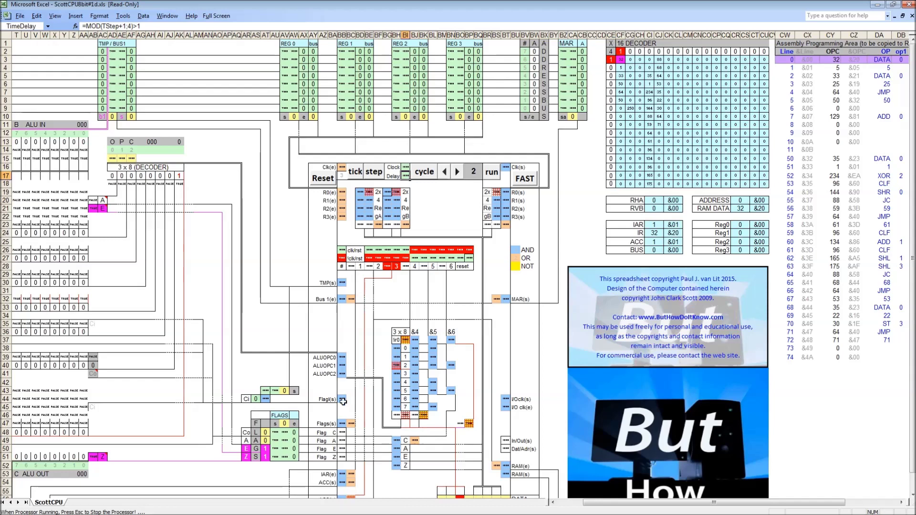
{"action": "left_click", "coordinate": [265, 332]}
{"action": "scroll", "coordinate": [266, 332], "scroll_direction": "down", "scroll_amount": 2, "text": "ctrl"}
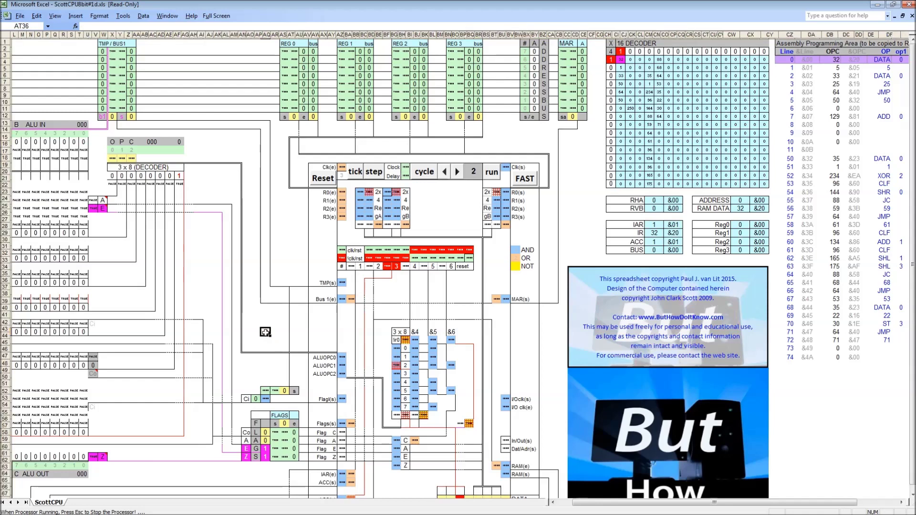